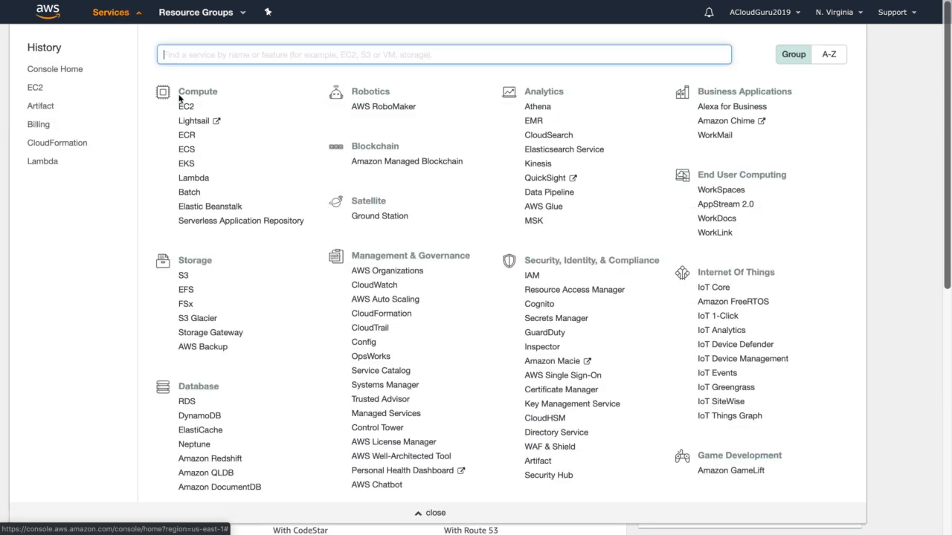
Step: Start a new EC2 instance launch from the 64-bit (x86) Amazon Linux 2 AMI, keeping the default instance type and details up to storage
{"action": "left_click", "coordinate": [186, 107]}
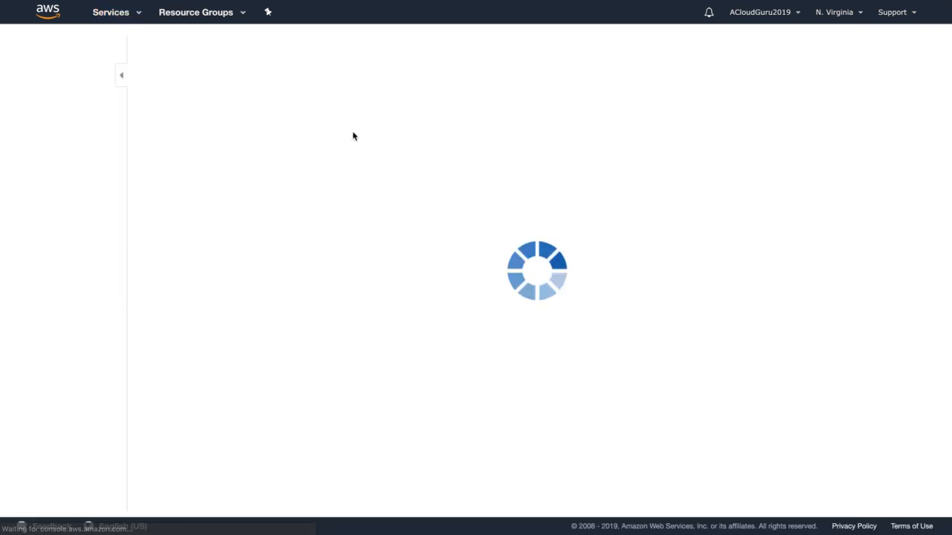
{"action": "left_click", "coordinate": [218, 80]}
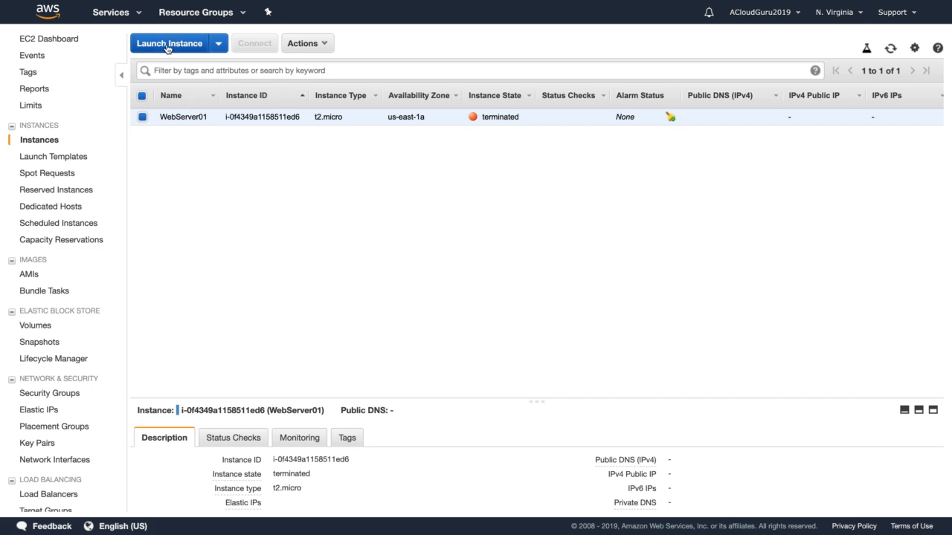
{"action": "left_click", "coordinate": [168, 46]}
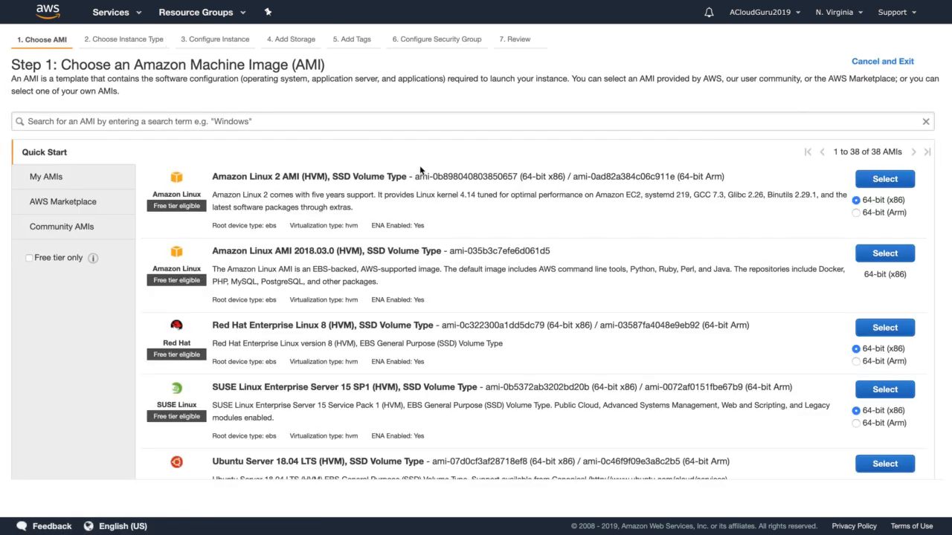
{"action": "left_click", "coordinate": [884, 178]}
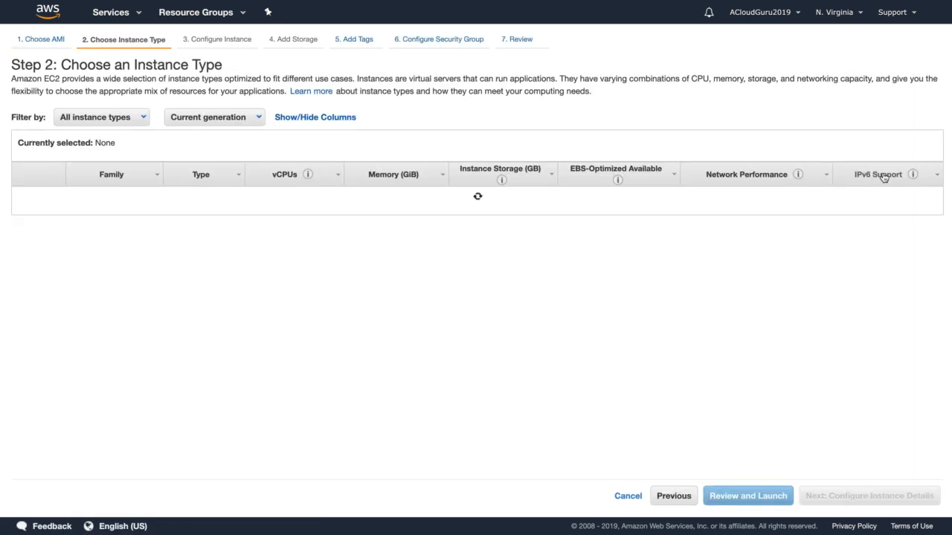
{"action": "left_click", "coordinate": [898, 496]}
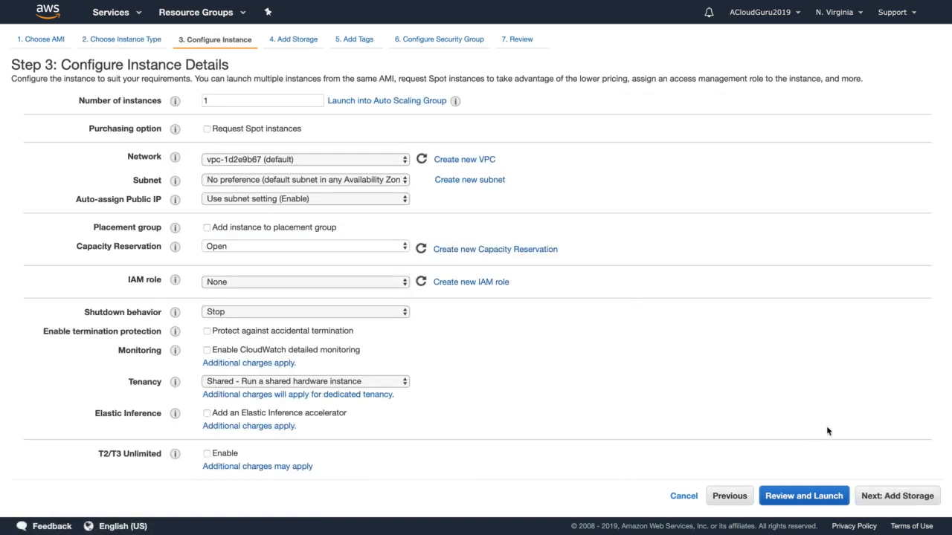
{"action": "left_click", "coordinate": [878, 492]}
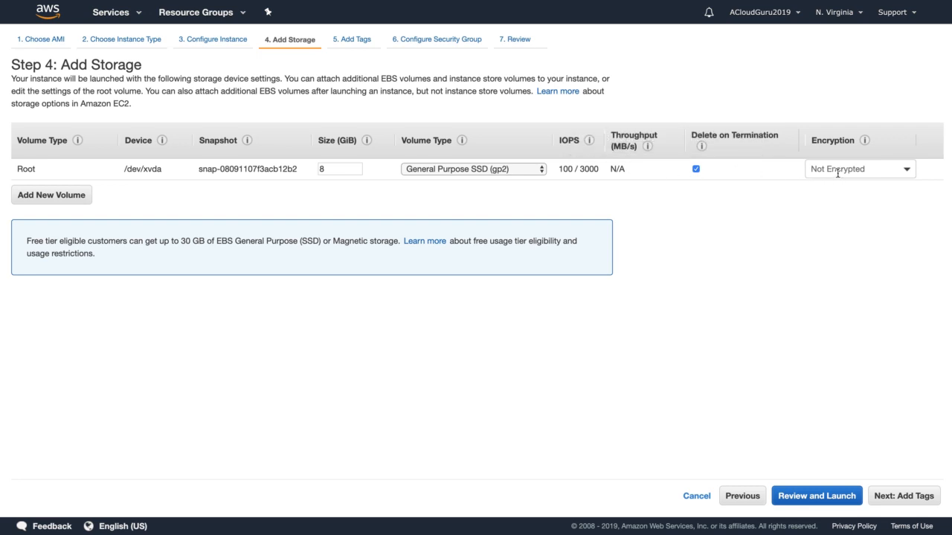
Step: Try encrypting the root volume with the (default) aws/ebs key, and revert its encryption to Not Encrypted
{"action": "left_click", "coordinate": [907, 171]}
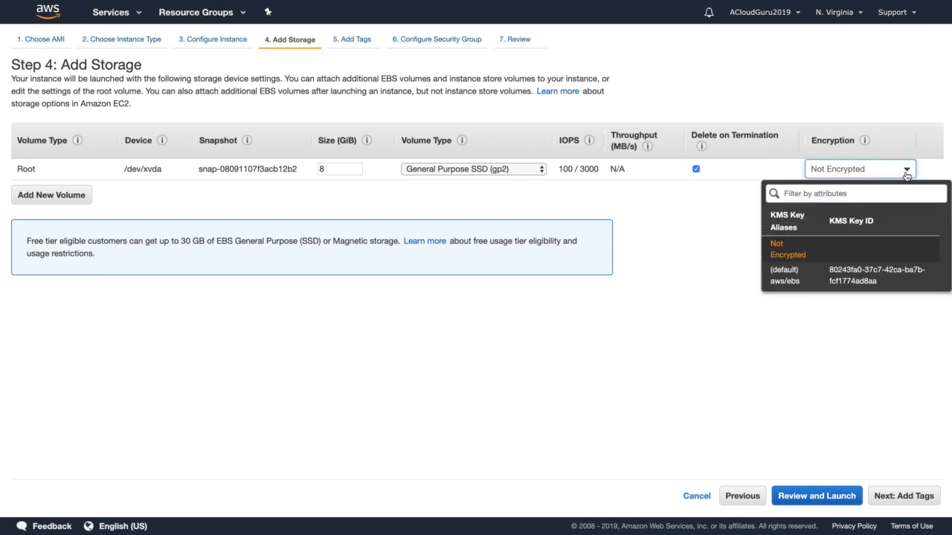
{"action": "left_click", "coordinate": [796, 281]}
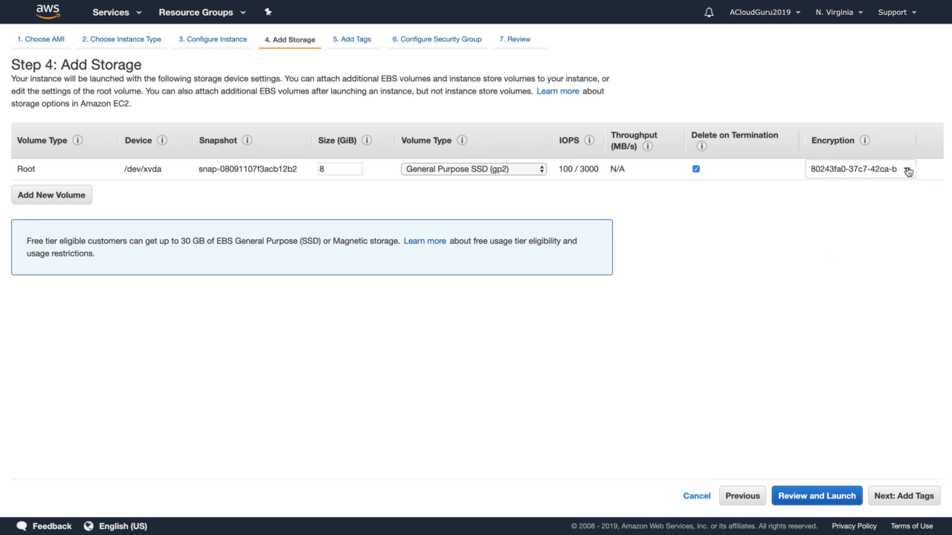
{"action": "left_click", "coordinate": [908, 171]}
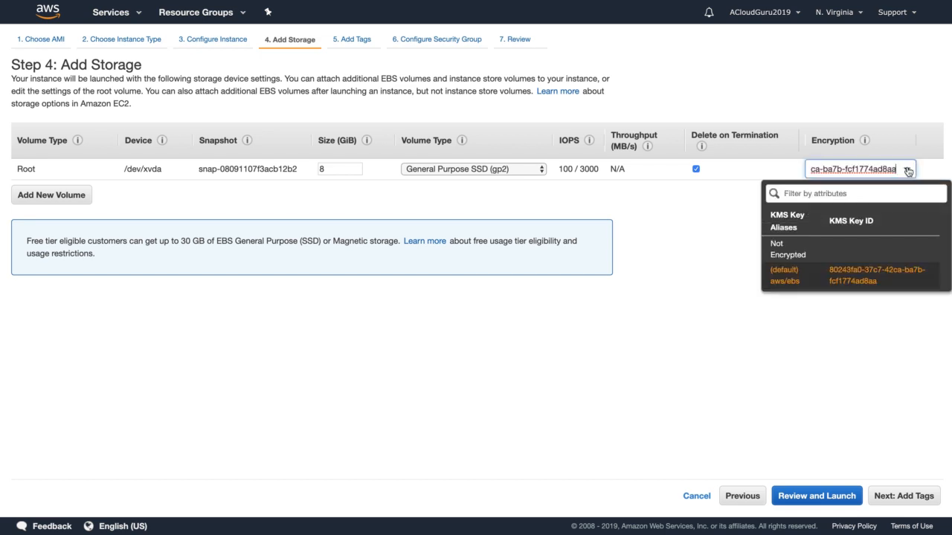
{"action": "left_click", "coordinate": [795, 254]}
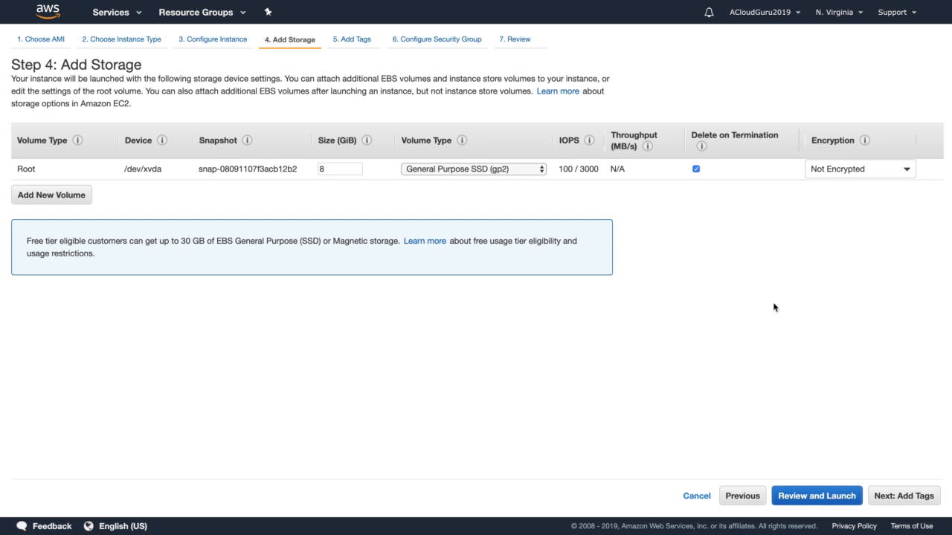
Step: Keep the storage settings and add a tag with key Name and value UnencryptedRDV to the instance and its volumes
{"action": "left_click", "coordinate": [891, 494]}
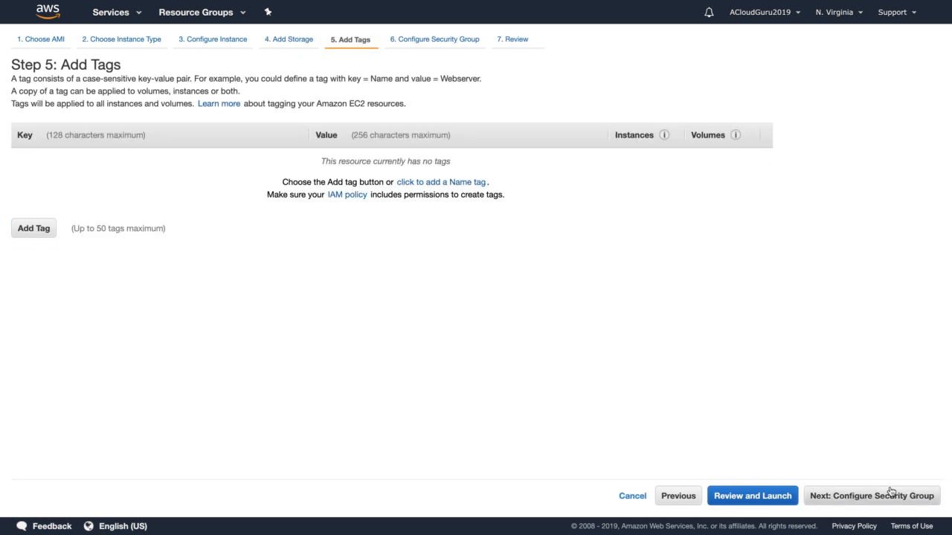
{"action": "left_click", "coordinate": [31, 230]}
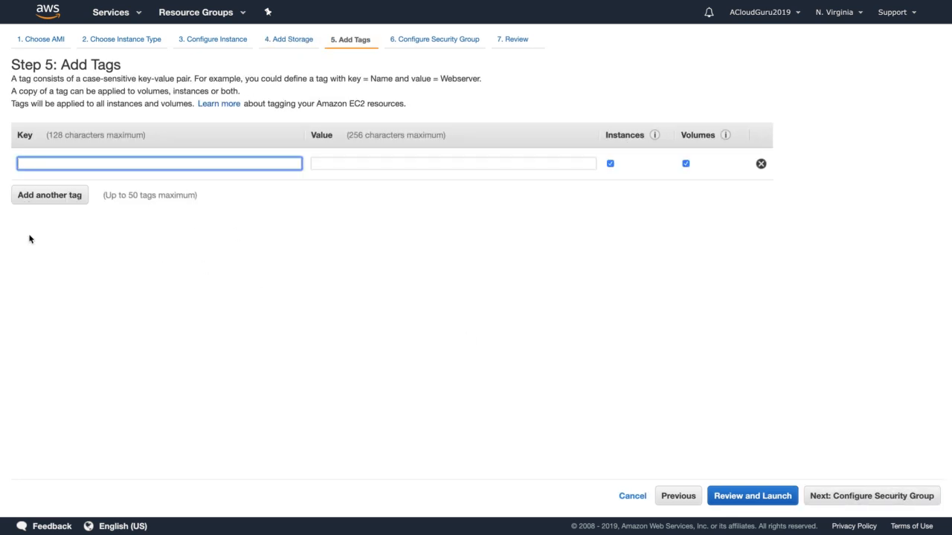
{"action": "type", "text": "Name"}
{"action": "key", "text": "Tab"}
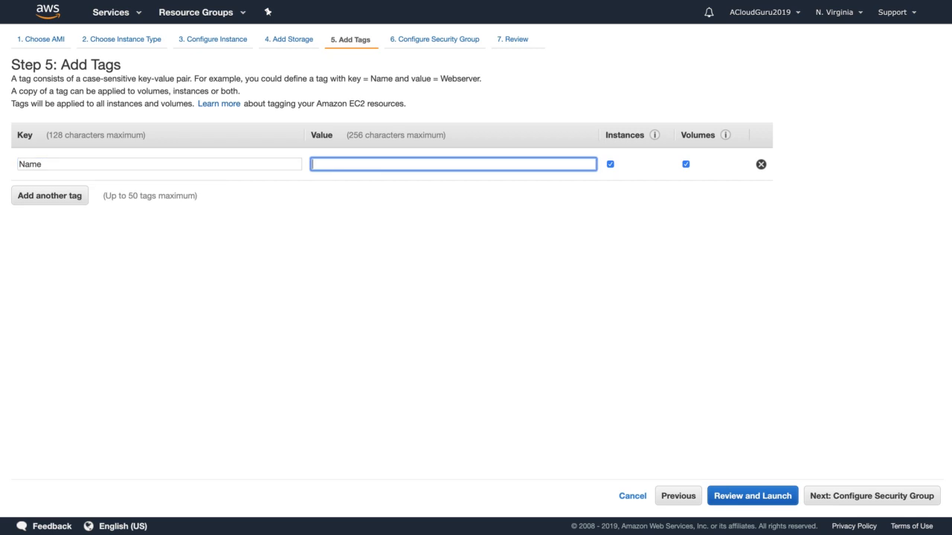
{"action": "type", "text": "UlnecryptedRDV"}
{"action": "left_click", "coordinate": [643, 263]}
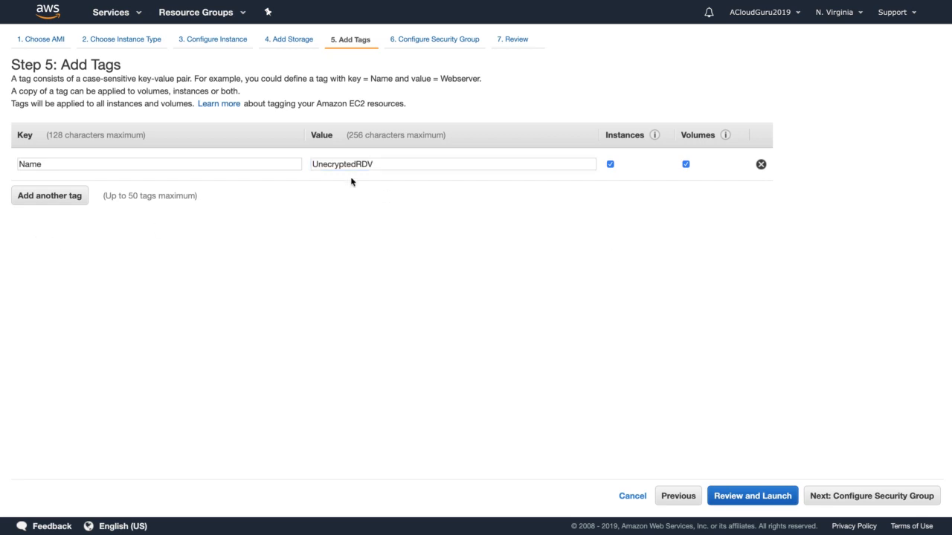
{"action": "left_click", "coordinate": [328, 165]}
{"action": "type", "text": "n"}
{"action": "left_click", "coordinate": [593, 280]}
Step: Assign the existing WebDMZ security group to the instance and proceed to the launch review
{"action": "left_click", "coordinate": [858, 494]}
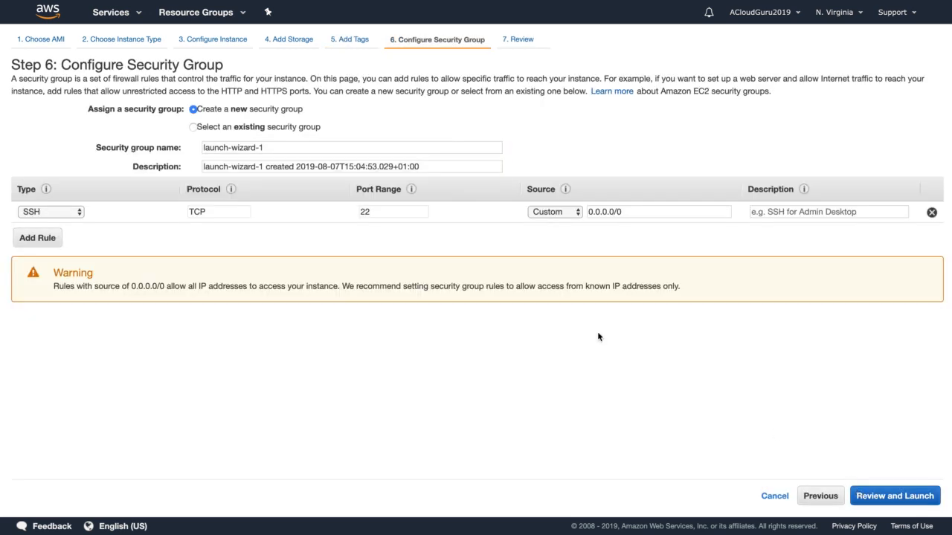
{"action": "left_click", "coordinate": [249, 126]}
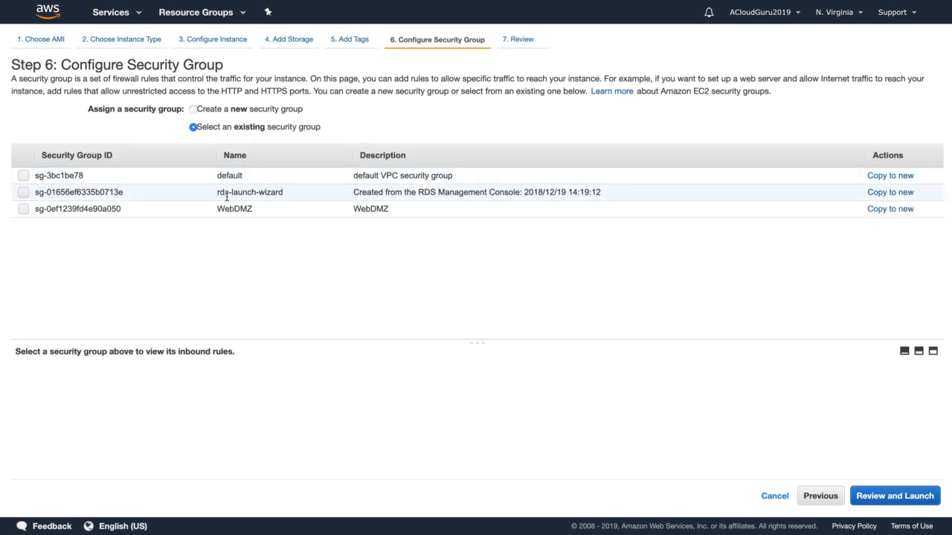
{"action": "left_click", "coordinate": [229, 208]}
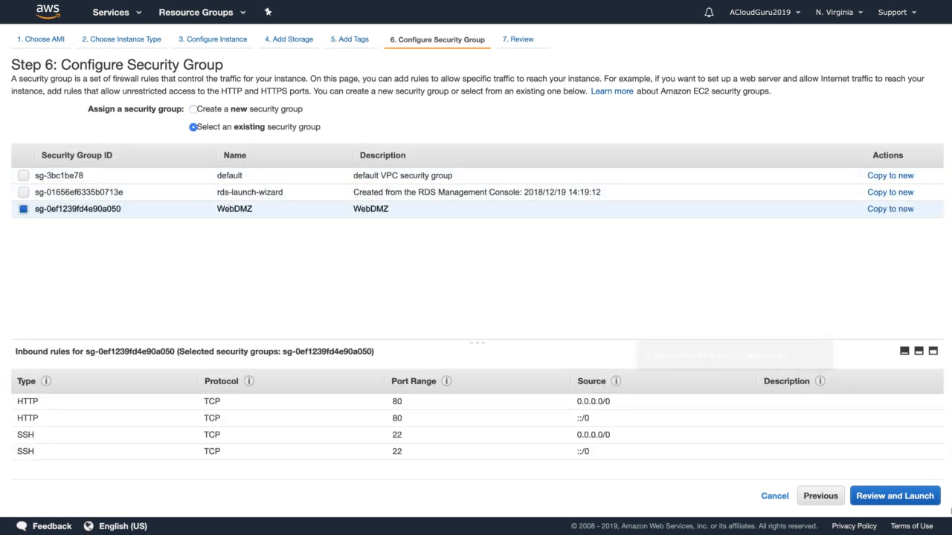
{"action": "left_click", "coordinate": [903, 503]}
Step: Launch the instance with the existing MyPrivateKey key pair, acknowledging access to its private key file, and view the instances list
{"action": "left_click", "coordinate": [919, 497]}
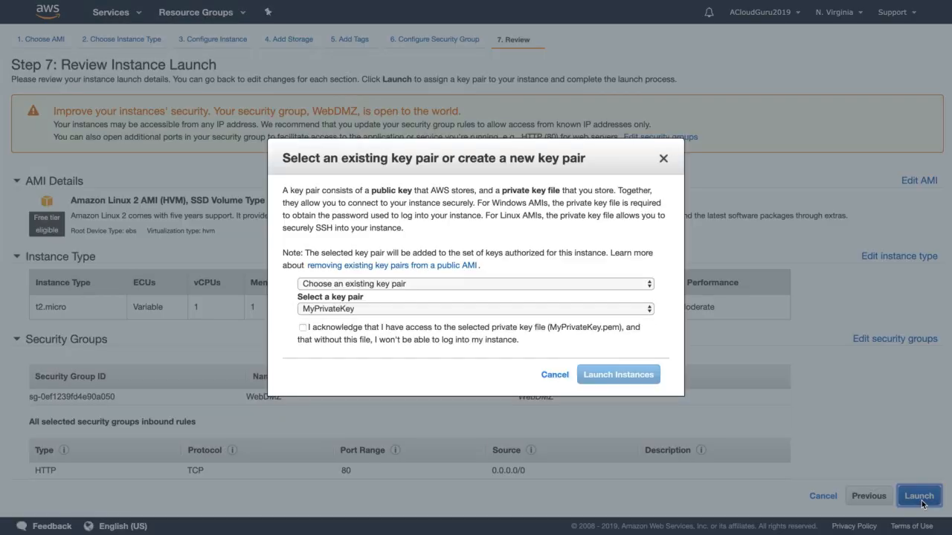
{"action": "left_click", "coordinate": [302, 328]}
{"action": "left_click", "coordinate": [616, 374]}
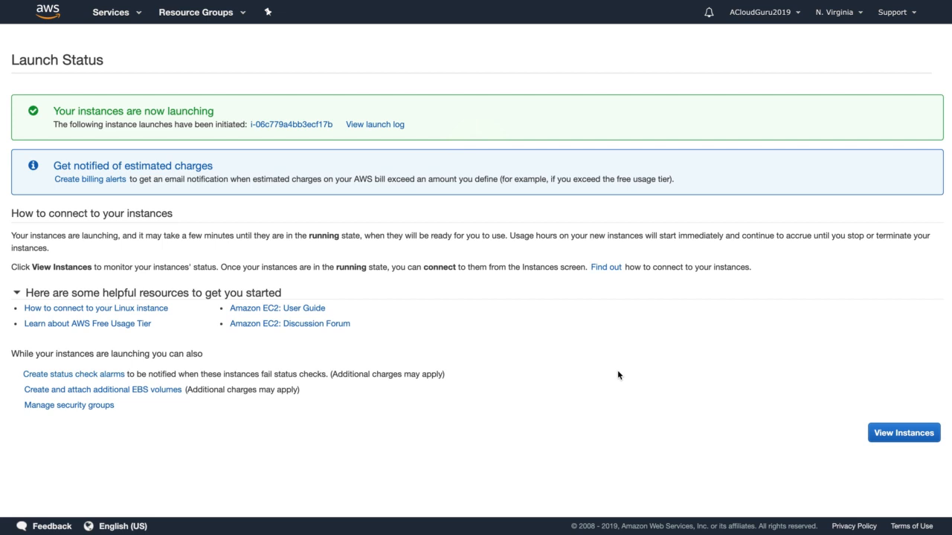
{"action": "left_click", "coordinate": [903, 434]}
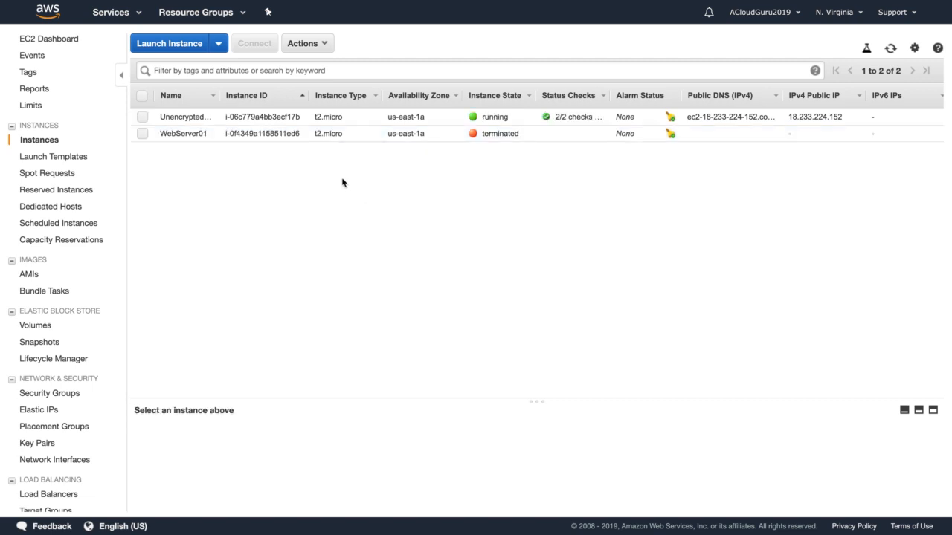
Step: Create a snapshot of the UnencryptedRDV volume with the description "MyUnencrypted Snap"
{"action": "left_click", "coordinate": [40, 327]}
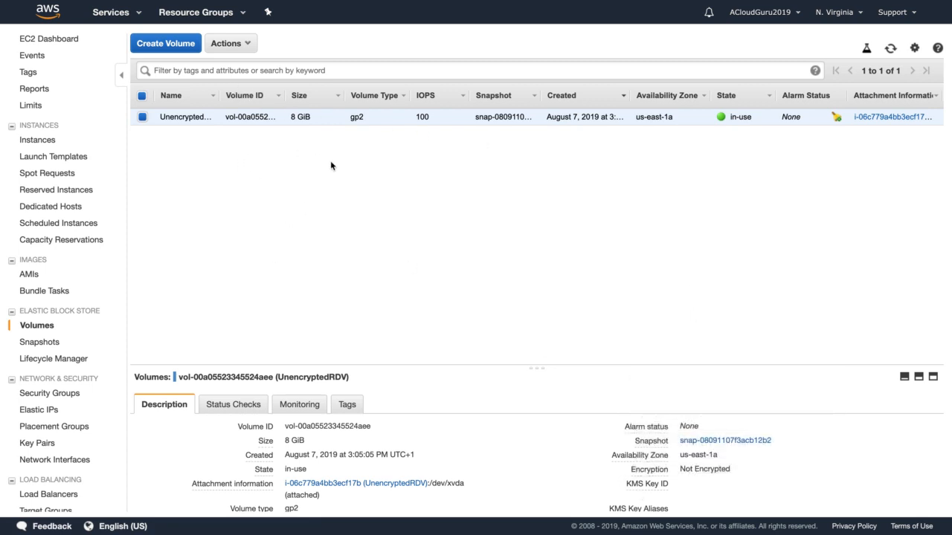
{"action": "left_click", "coordinate": [226, 44]}
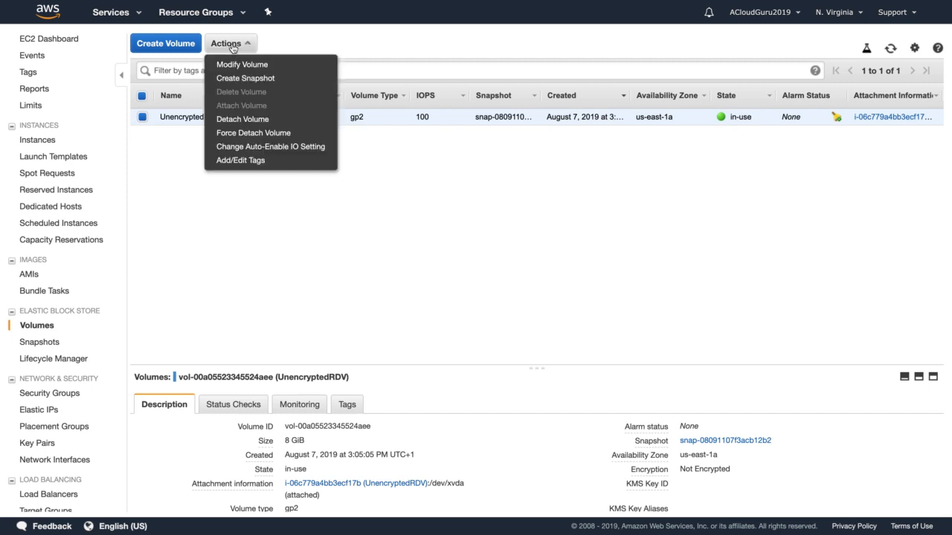
{"action": "left_click", "coordinate": [251, 79]}
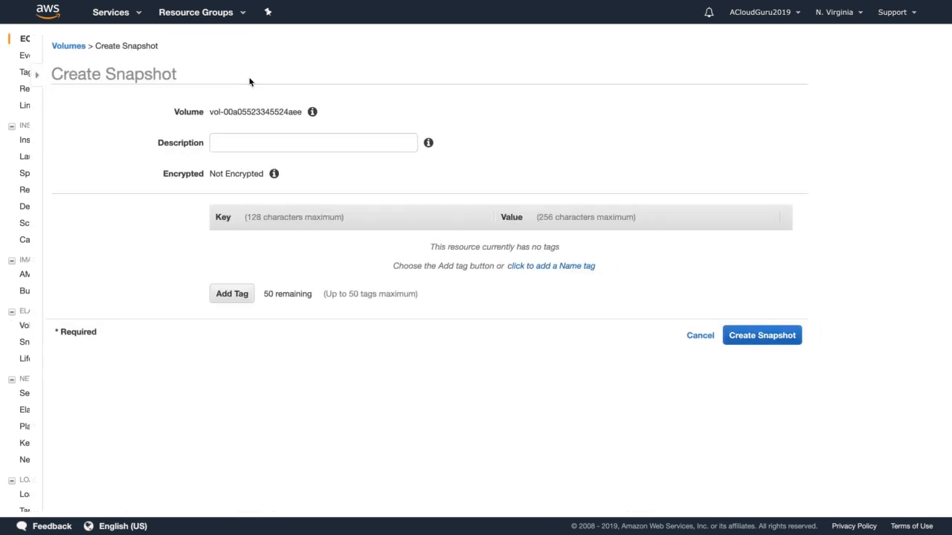
{"action": "left_click", "coordinate": [200, 141]}
{"action": "type", "text": "MyU"}
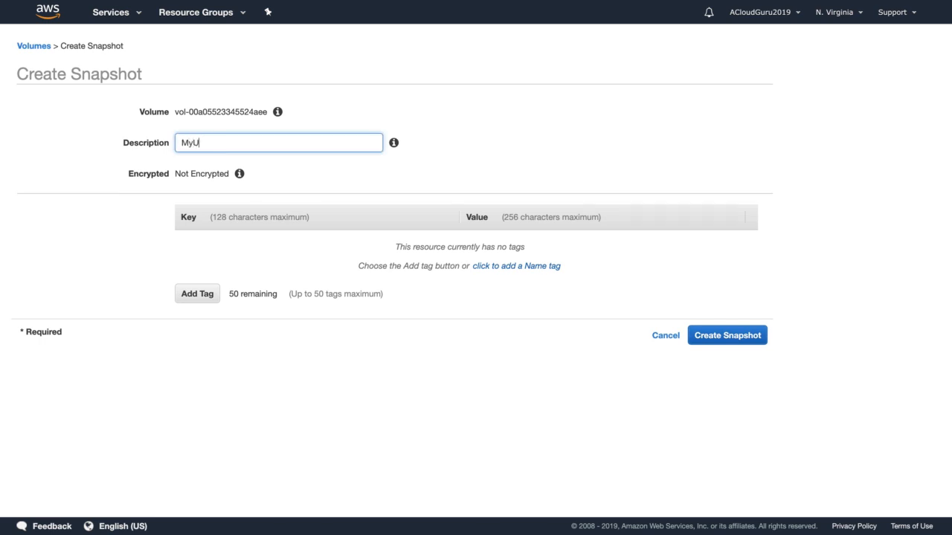
{"action": "type", "text": "nencrypted Snap"}
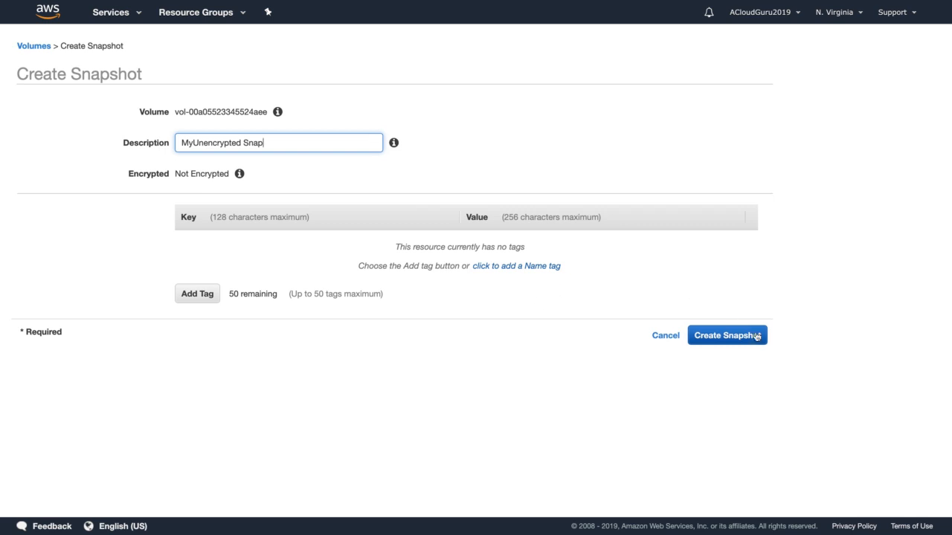
{"action": "left_click", "coordinate": [757, 337]}
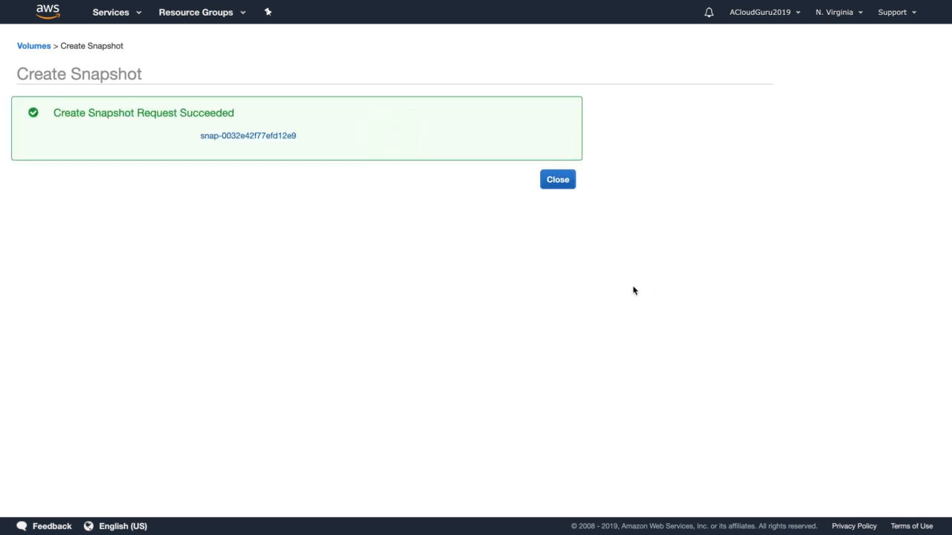
{"action": "left_click", "coordinate": [562, 181]}
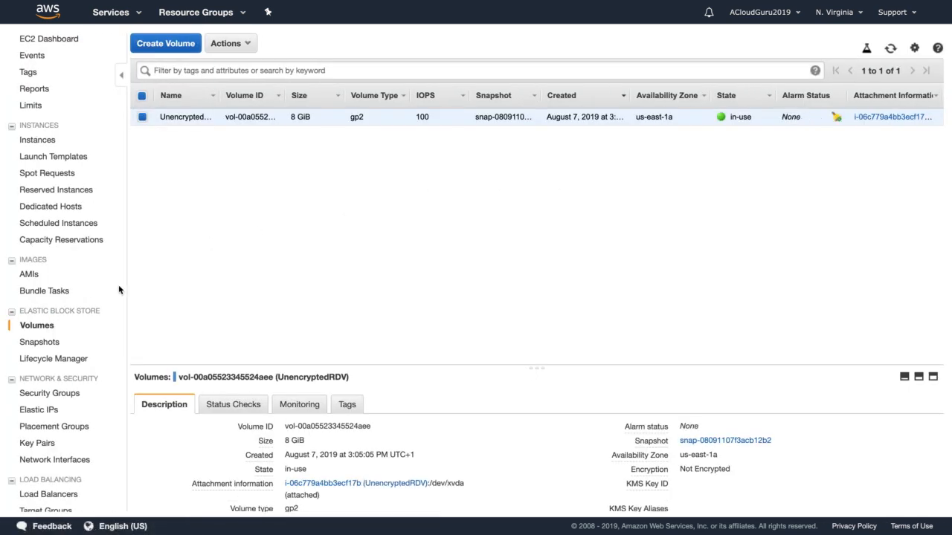
Step: Set up a copy of the MyUnencrypted Snap snapshot with encryption enabled, keeping the default region and master key
{"action": "left_click", "coordinate": [39, 342]}
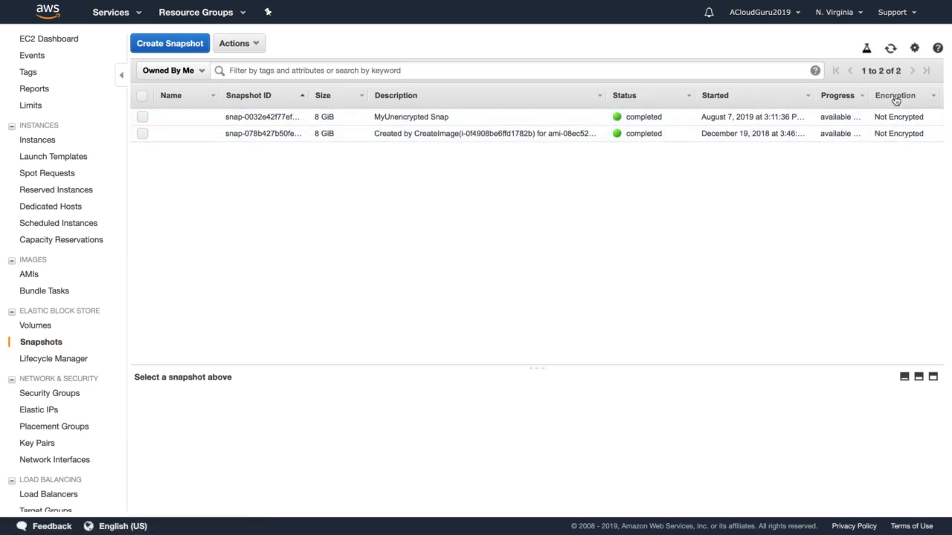
{"action": "left_click", "coordinate": [142, 116]}
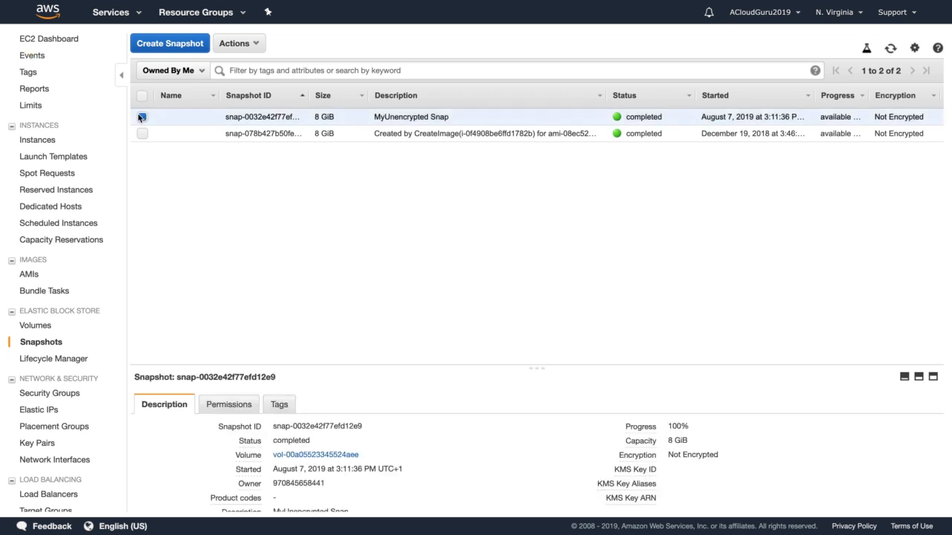
{"action": "left_click", "coordinate": [256, 44]}
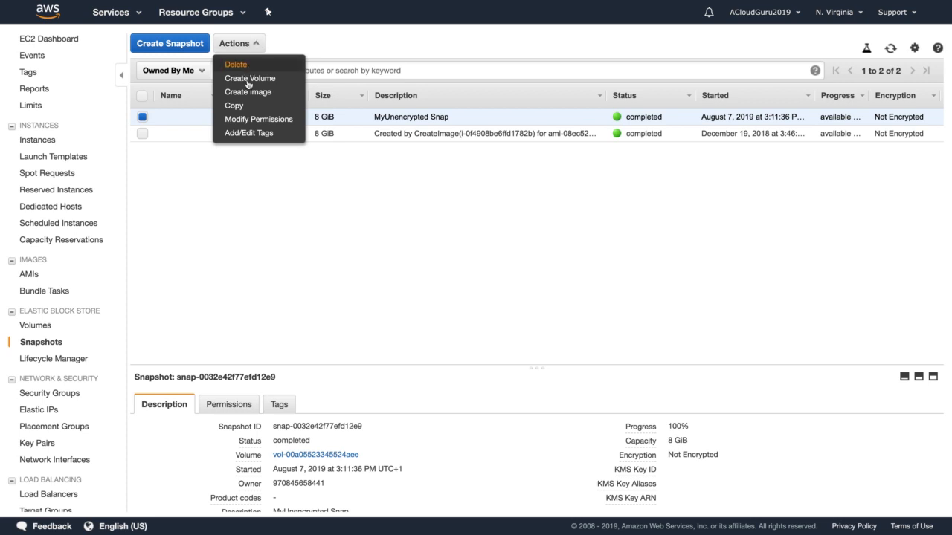
{"action": "left_click", "coordinate": [234, 105]}
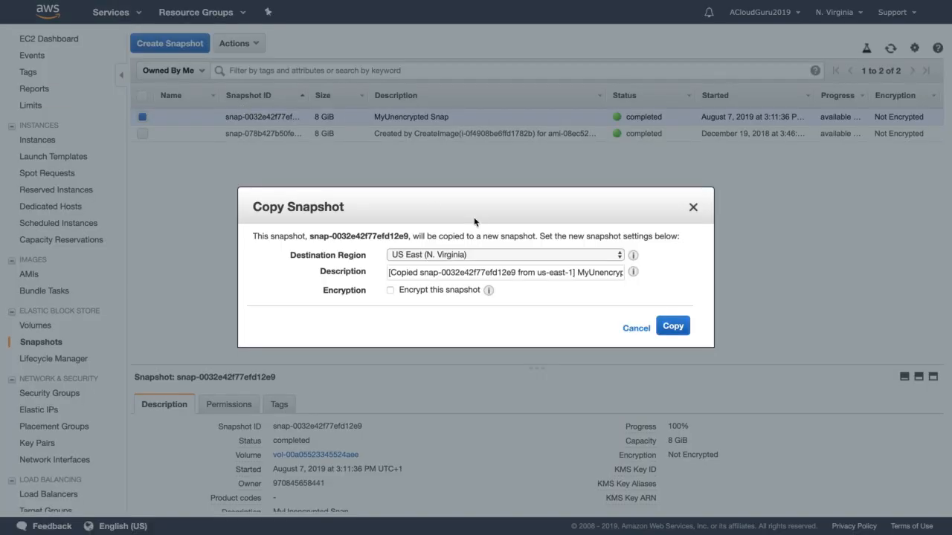
{"action": "left_click", "coordinate": [391, 290]}
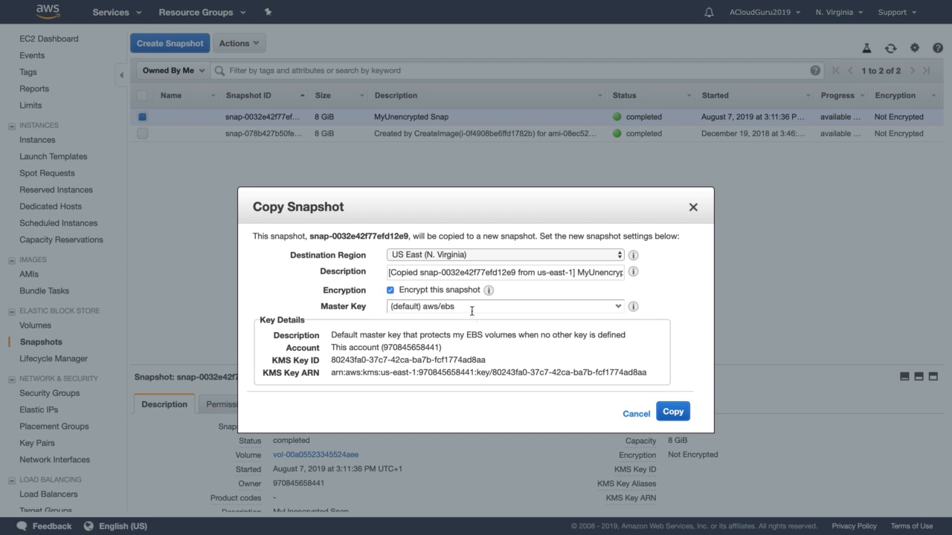
Step: Replace the snapshot copy's description with "EncryptedSnap" and start the copy
{"action": "left_click", "coordinate": [468, 274]}
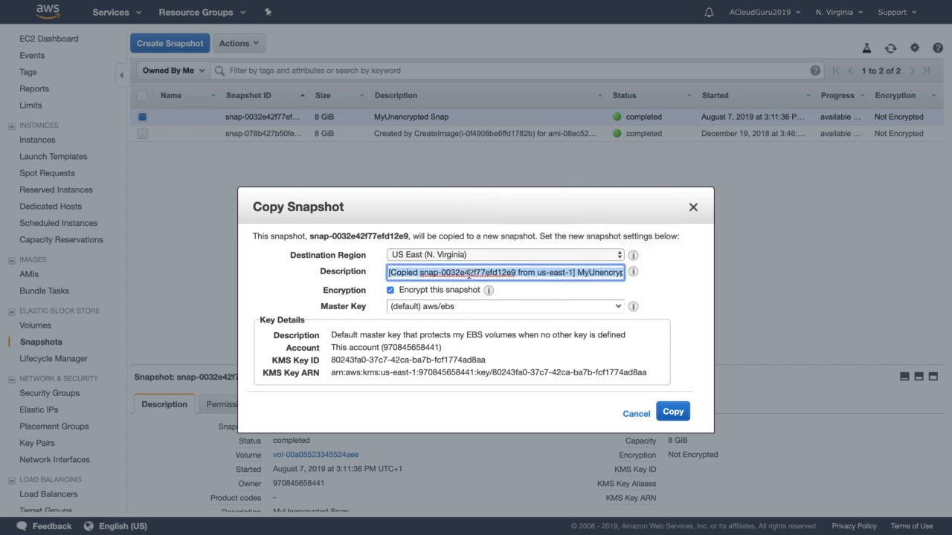
{"action": "key", "text": "BackSpace"}
{"action": "type", "text": "Encr"}
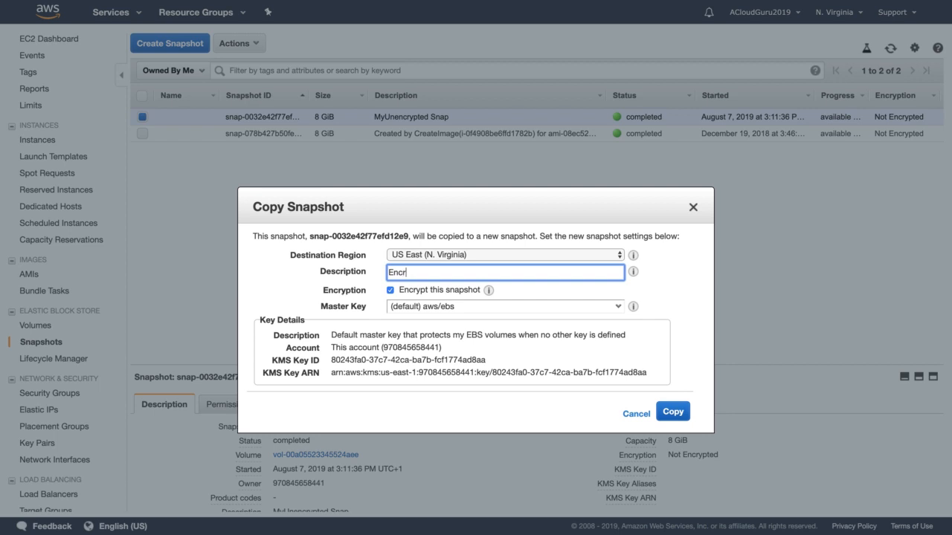
{"action": "type", "text": "yptedSnap"}
{"action": "left_click", "coordinate": [685, 413]}
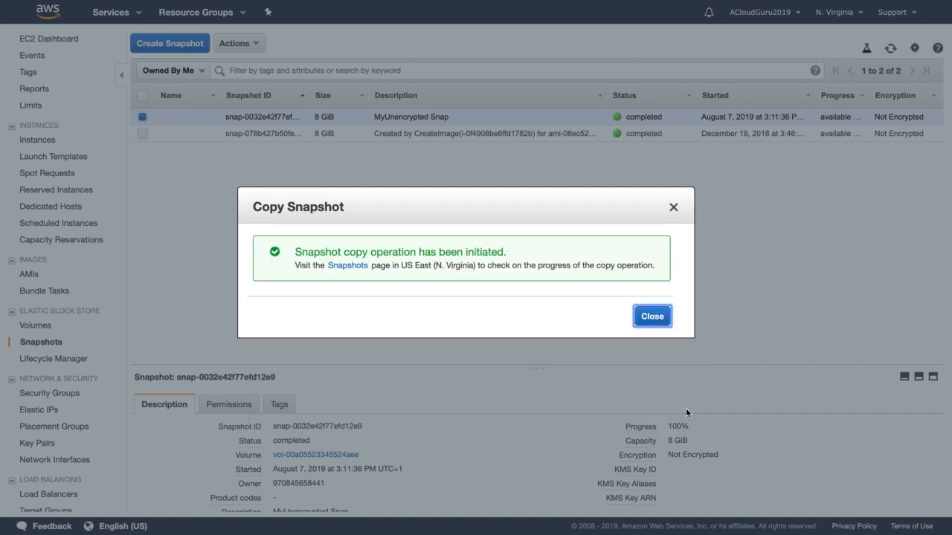
Step: Create an image named "MyEncryptedImage" from the EncryptedSnap snapshot, keeping the default architecture, virtualization and volume settings
{"action": "left_click", "coordinate": [658, 318]}
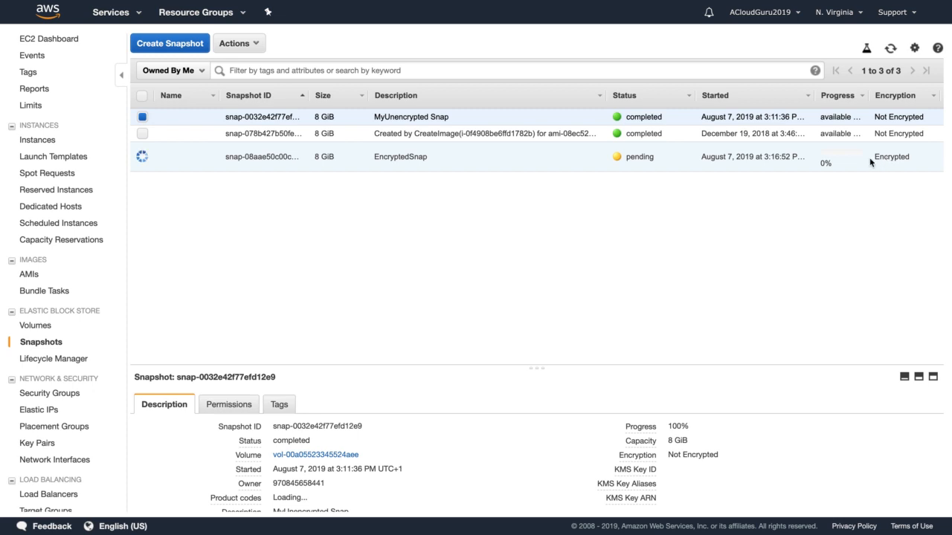
{"action": "left_click", "coordinate": [439, 155]}
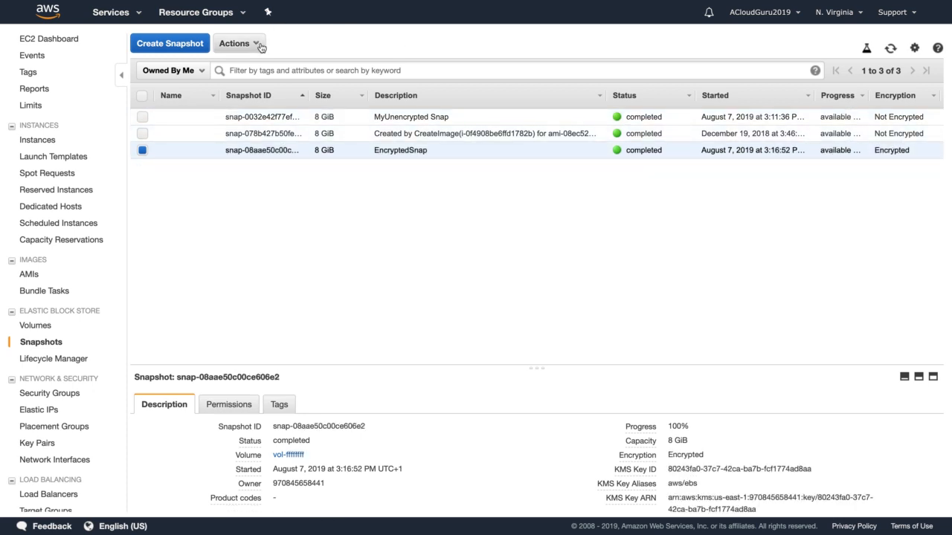
{"action": "left_click", "coordinate": [235, 43]}
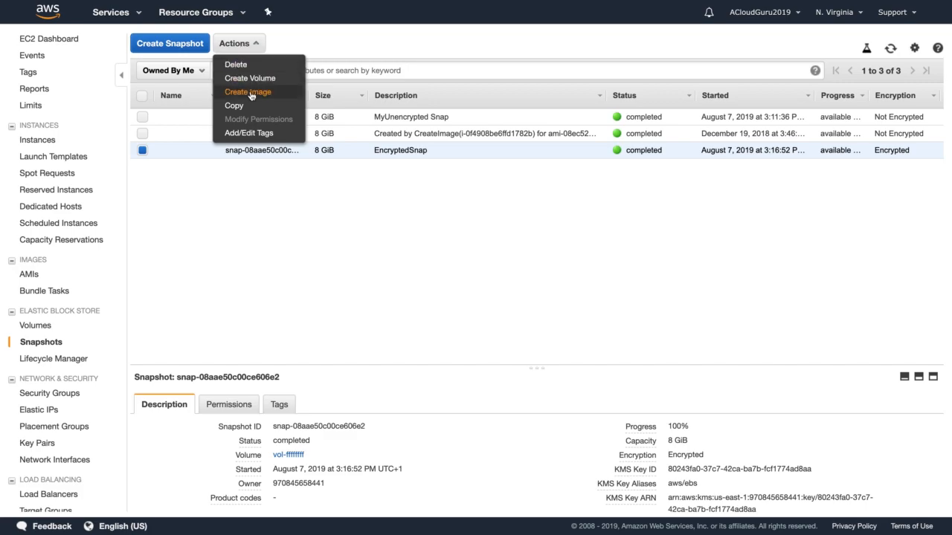
{"action": "left_click", "coordinate": [252, 92]}
{"action": "left_click", "coordinate": [197, 185]}
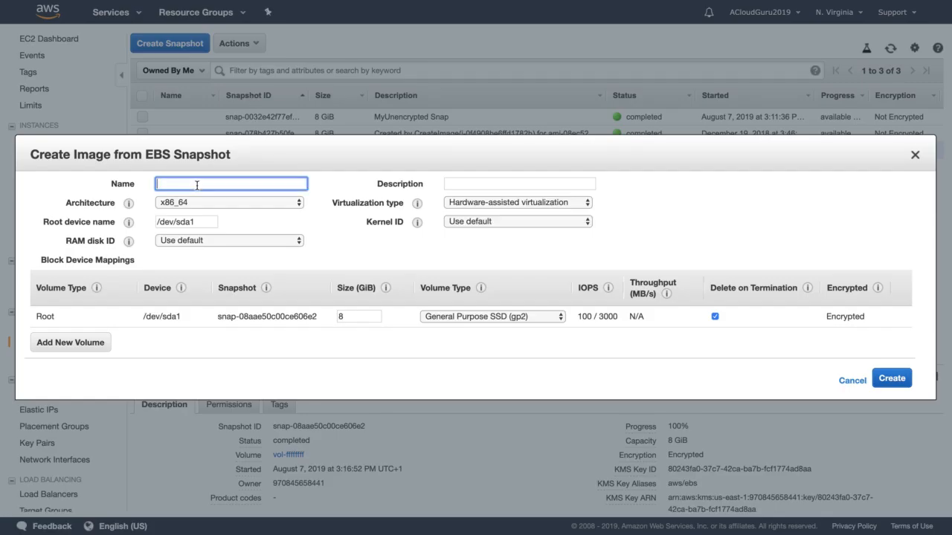
{"action": "type", "text": "MyEncer"}
{"action": "type", "text": "tedImage"}
{"action": "left_click", "coordinate": [892, 379]}
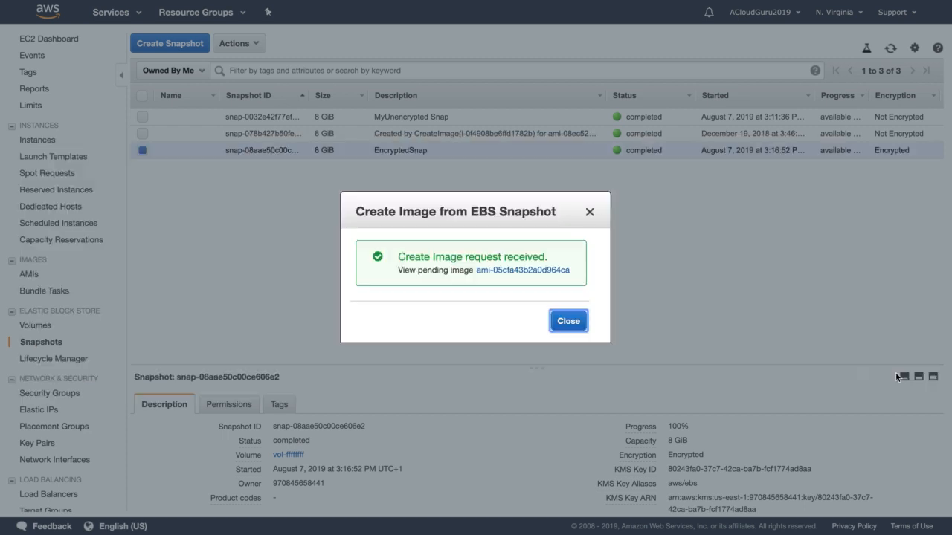
{"action": "left_click", "coordinate": [568, 322]}
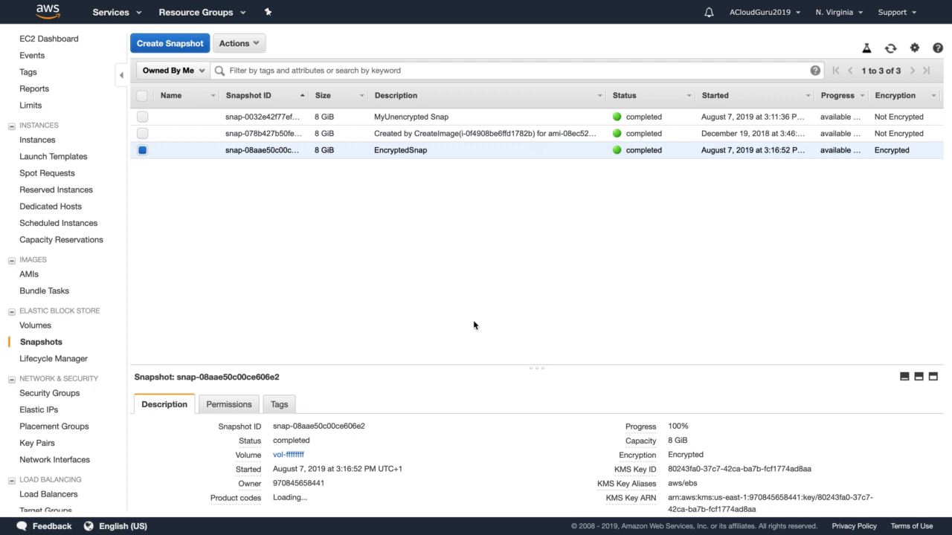
Step: Start launching a t2.micro instance from the MyEncryptedImage AMI with default instance details and proceed to the storage settings
{"action": "left_click", "coordinate": [30, 274]}
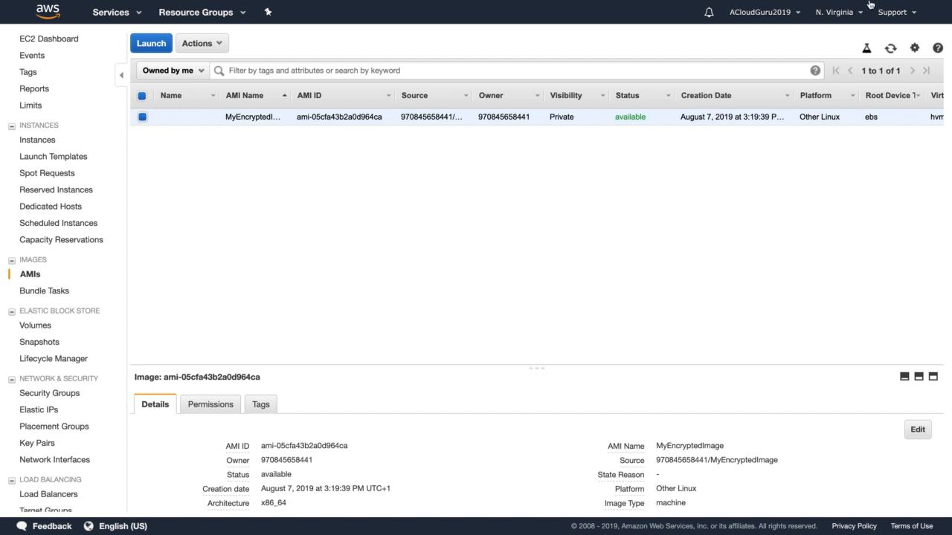
{"action": "left_click", "coordinate": [890, 49]}
{"action": "left_click", "coordinate": [152, 45]}
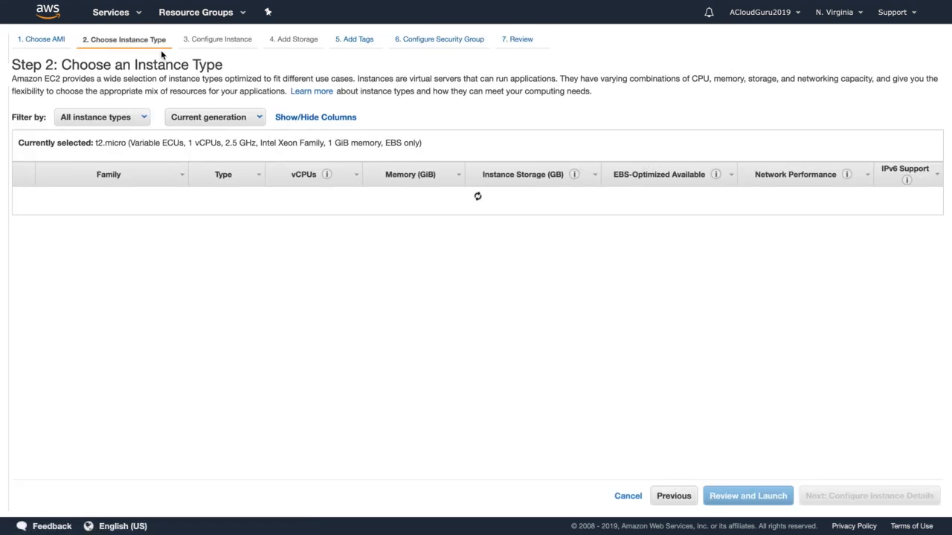
{"action": "left_click", "coordinate": [862, 498]}
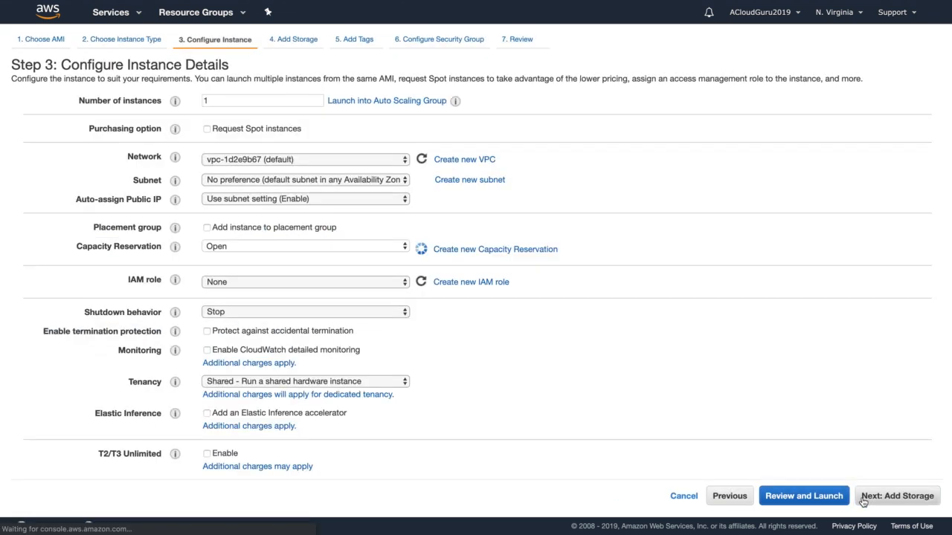
{"action": "left_click", "coordinate": [891, 492]}
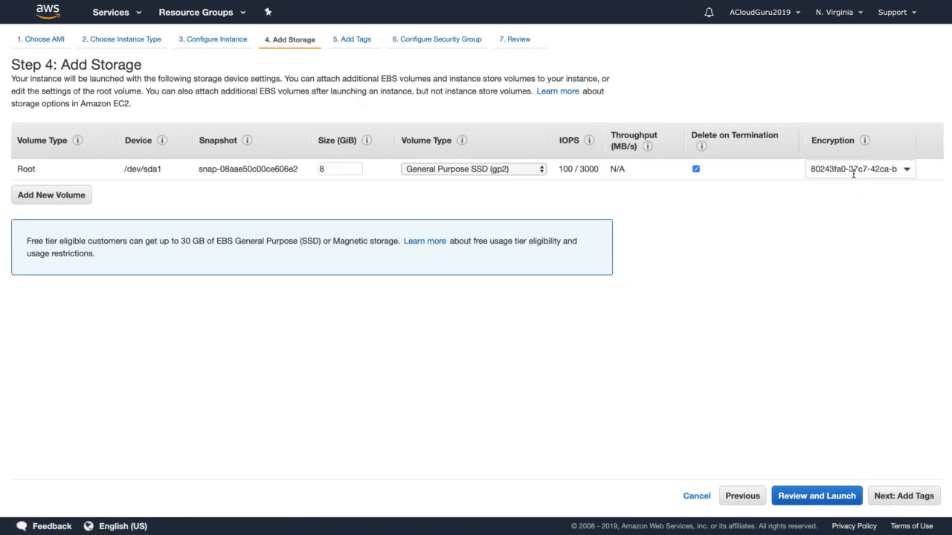
Step: Try to set the root volume's encryption to Not Encrypted, and abandon the instance launch
{"action": "left_click", "coordinate": [907, 171]}
{"action": "left_click", "coordinate": [819, 244]}
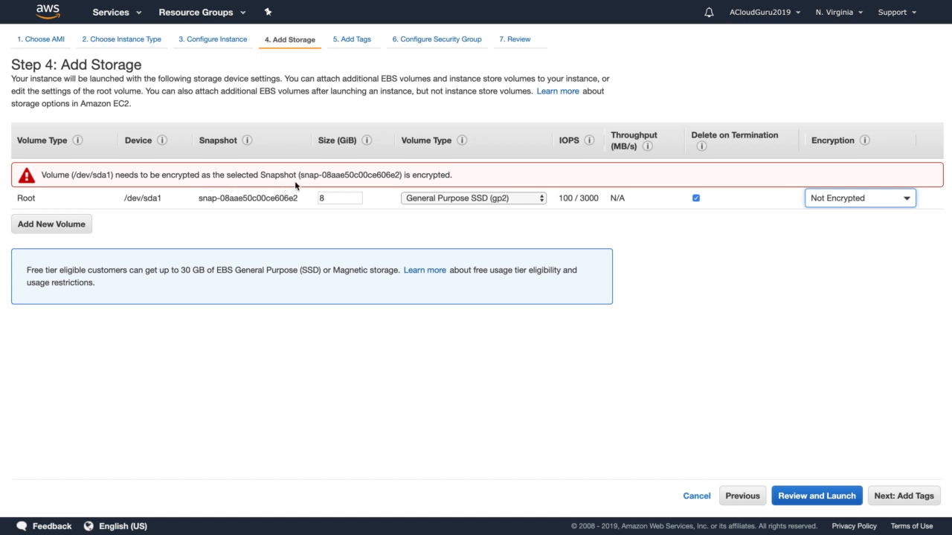
{"action": "left_click", "coordinate": [701, 229]}
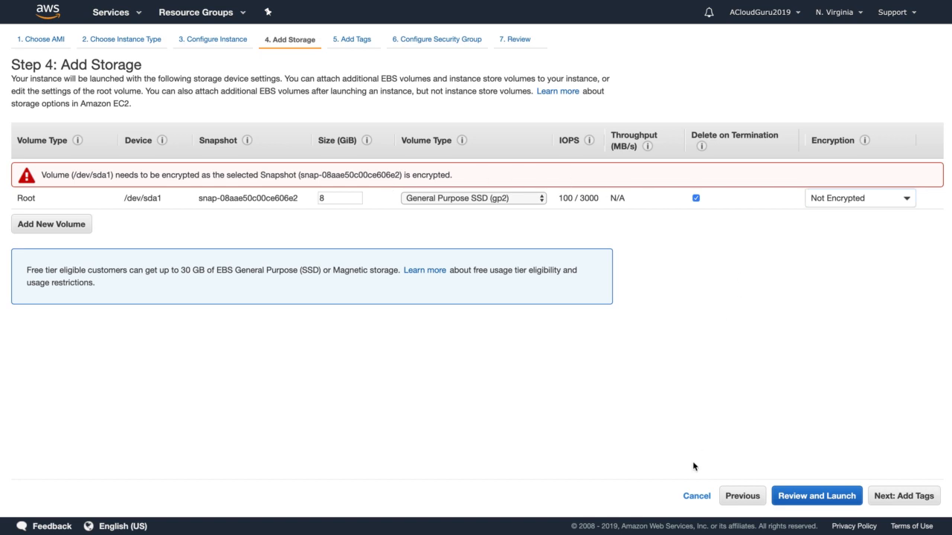
{"action": "left_click", "coordinate": [695, 496]}
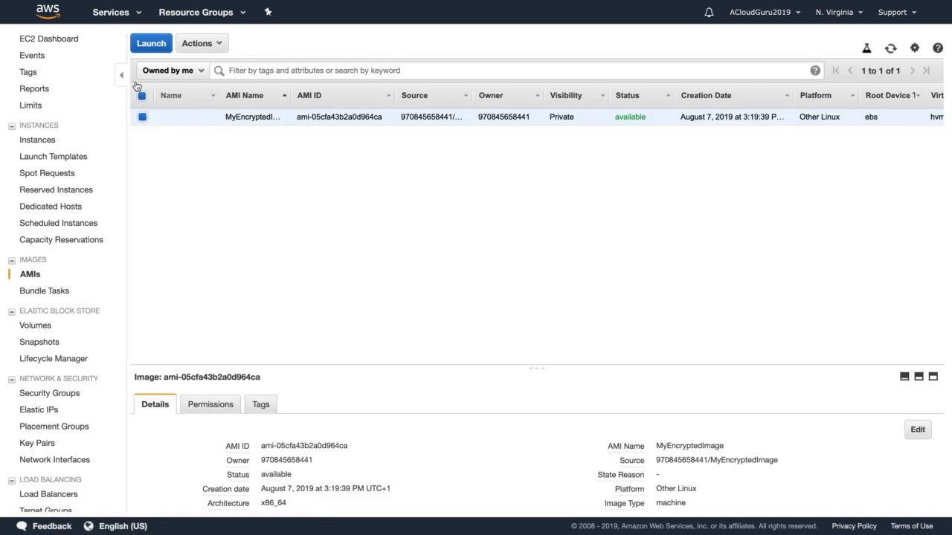
Step: Terminate the running UnencryptedRDV instance
{"action": "left_click", "coordinate": [37, 141]}
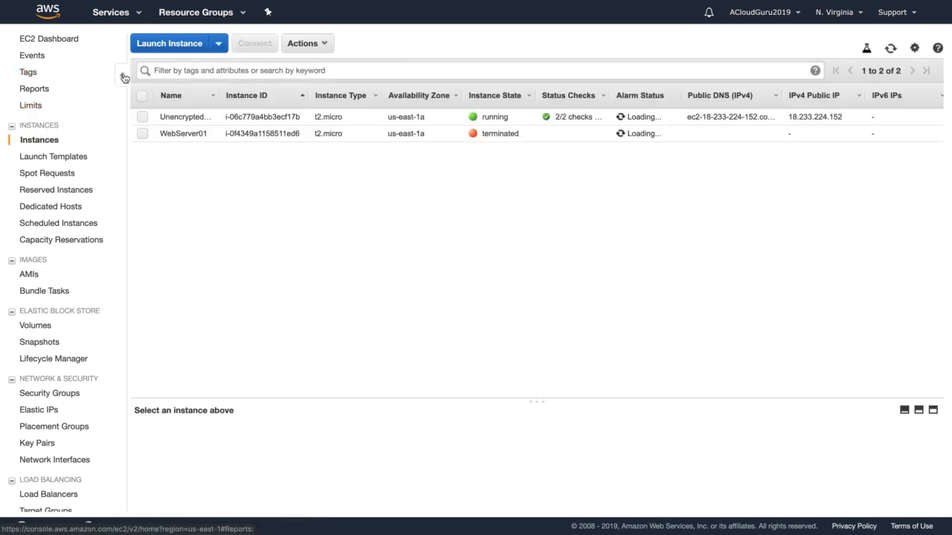
{"action": "left_click", "coordinate": [142, 116]}
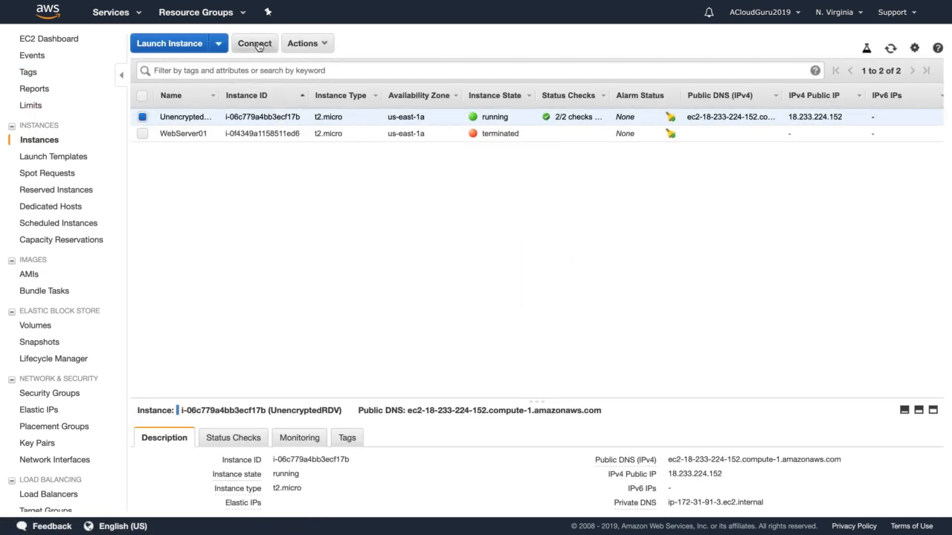
{"action": "left_click", "coordinate": [304, 47]}
{"action": "mouse_move", "coordinate": [333, 123]}
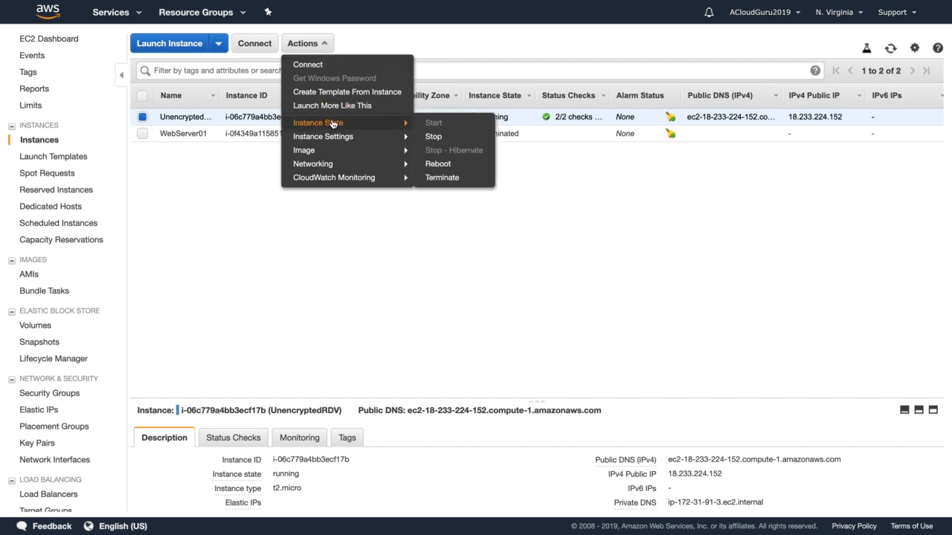
{"action": "left_click", "coordinate": [447, 178]}
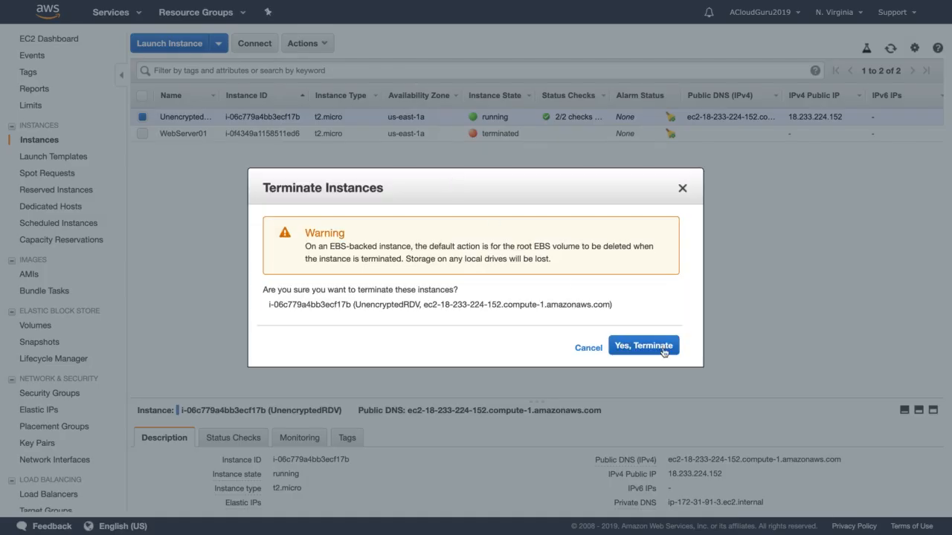